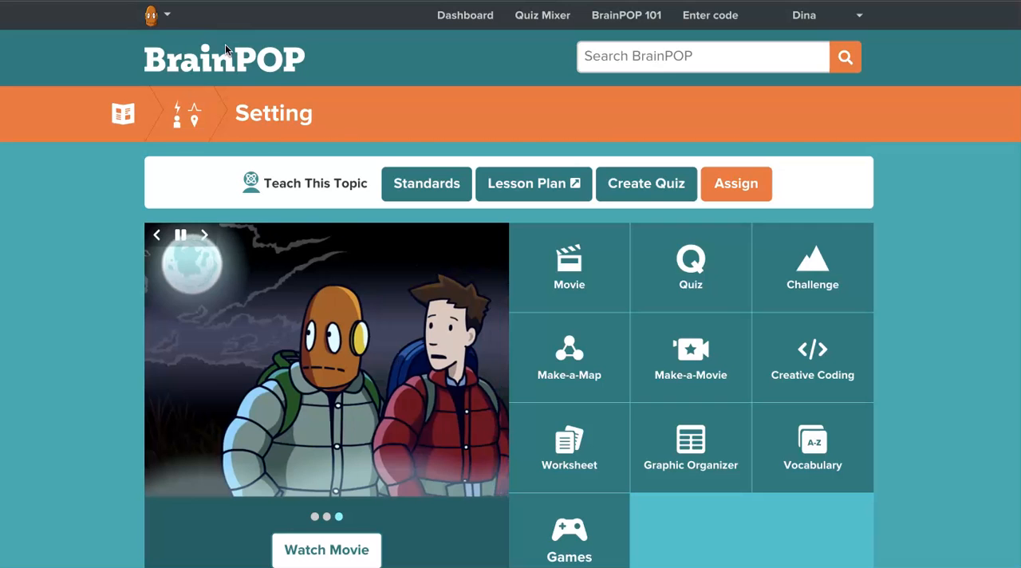
- Start a Make-a-Movie project for the Setting topic with the letter "How does the setting make a difference in a story?" and dismiss the microphone request
scroll(335, 127, down, 1)
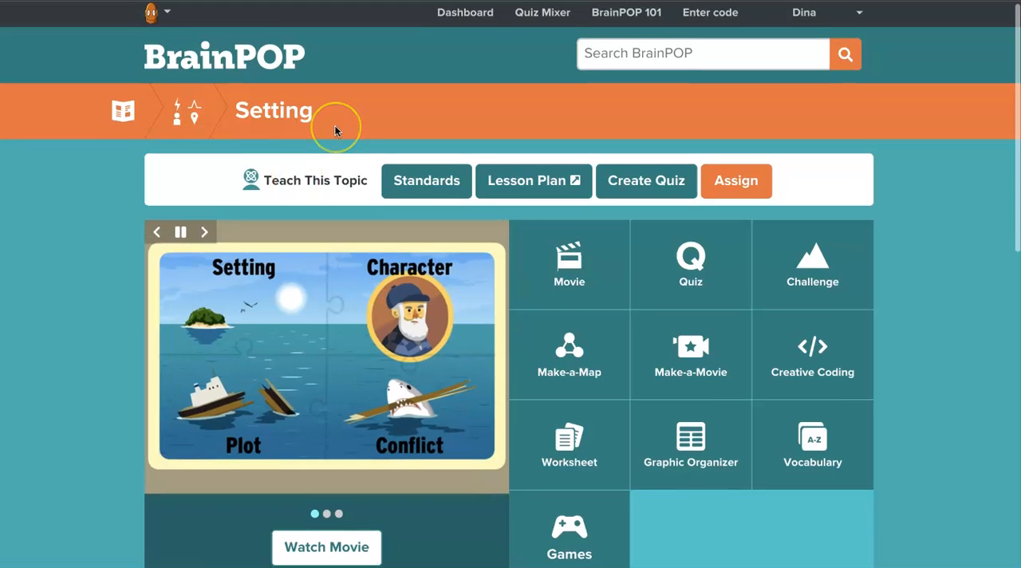
scroll(335, 128, down, 2)
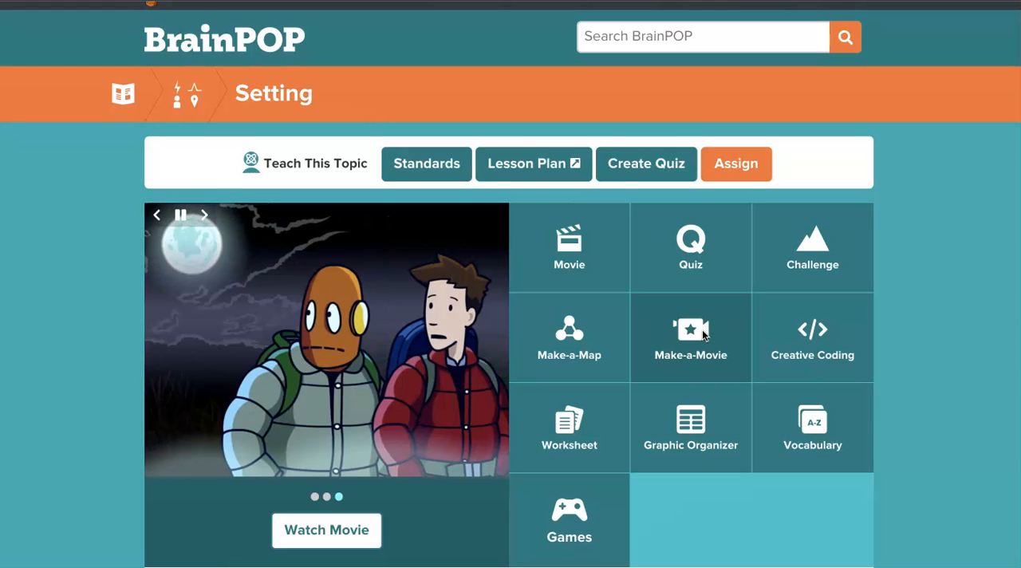
click(702, 329)
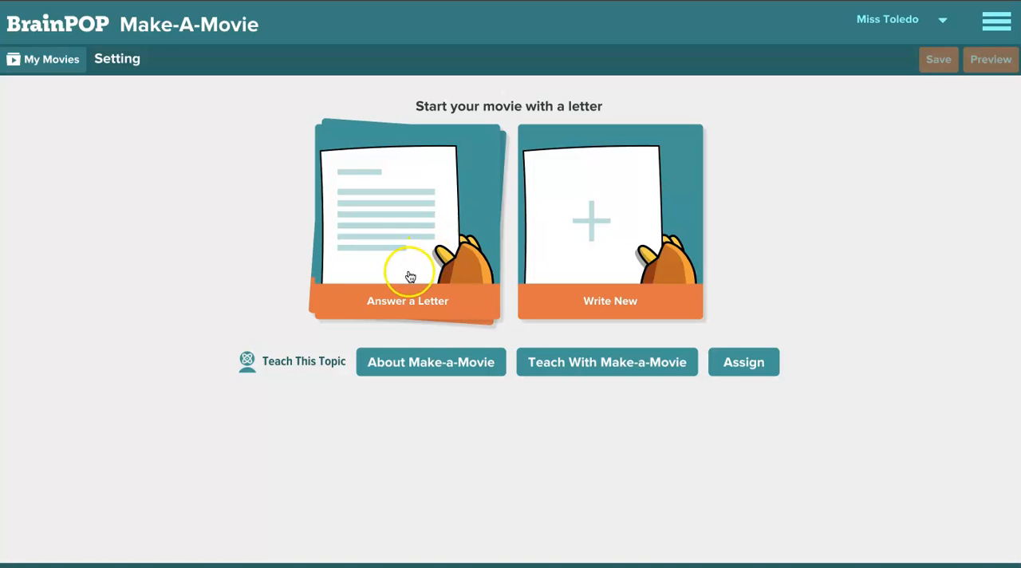
click(398, 295)
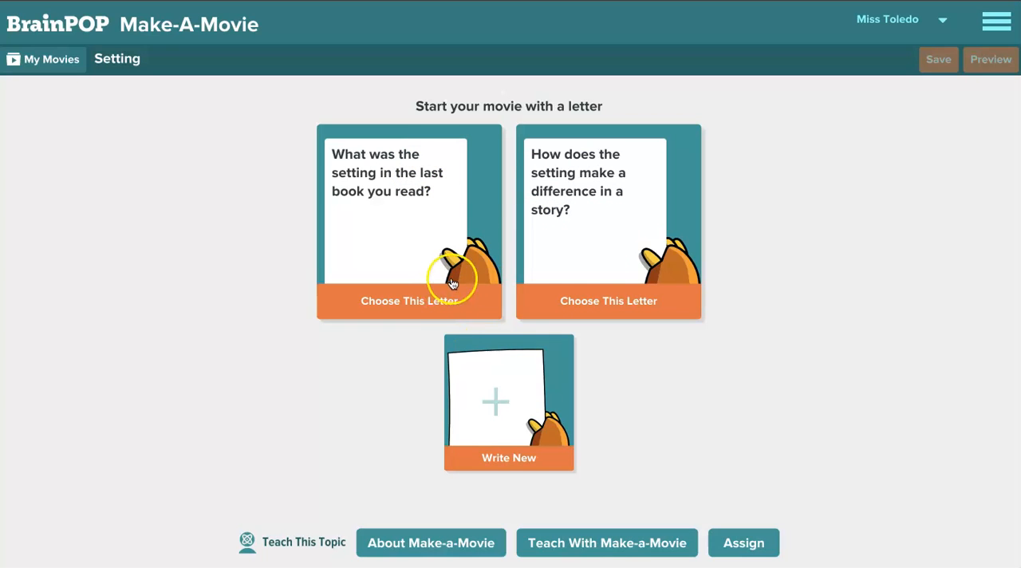
click(635, 262)
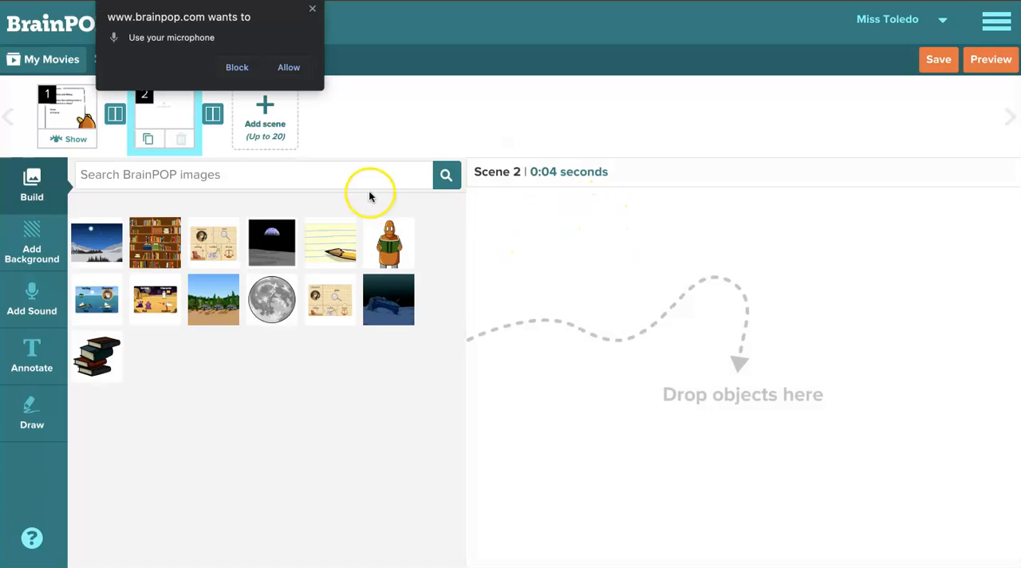
click(312, 10)
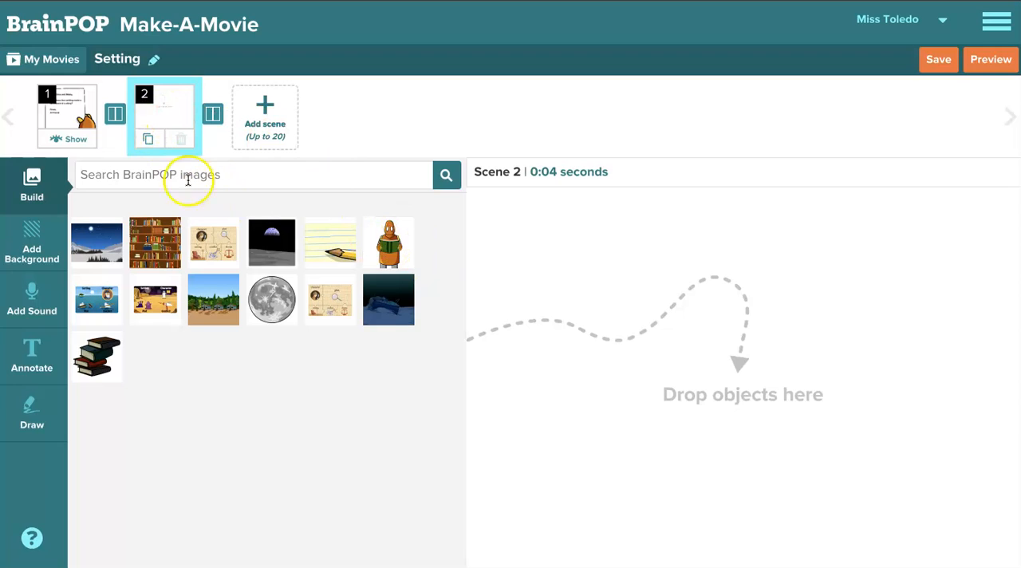
- Replace the sender of the scene 1 letter with a person's first name and give the scene a pink background
click(77, 121)
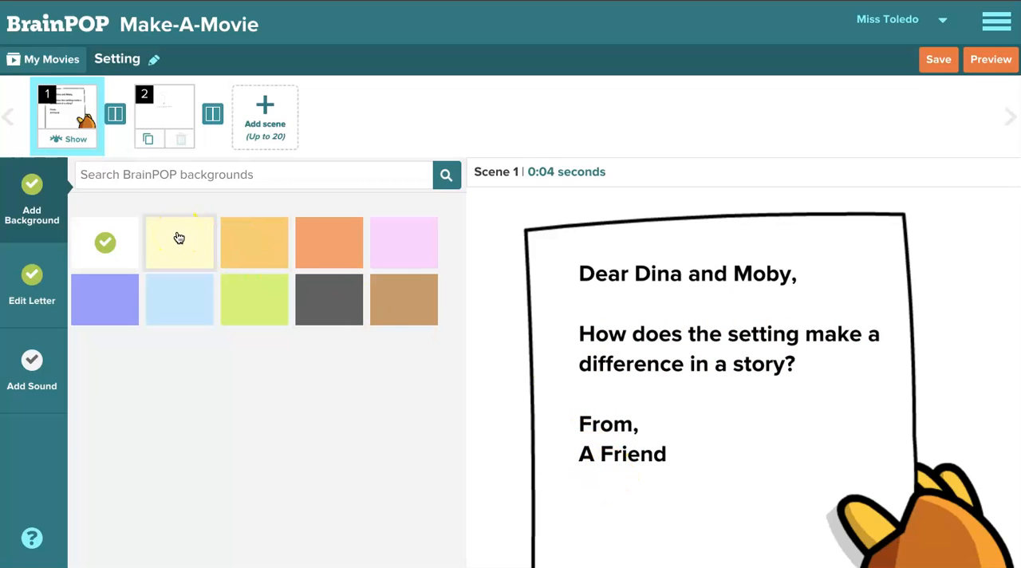
right_click(606, 451)
click(596, 457)
click(79, 266)
click(46, 280)
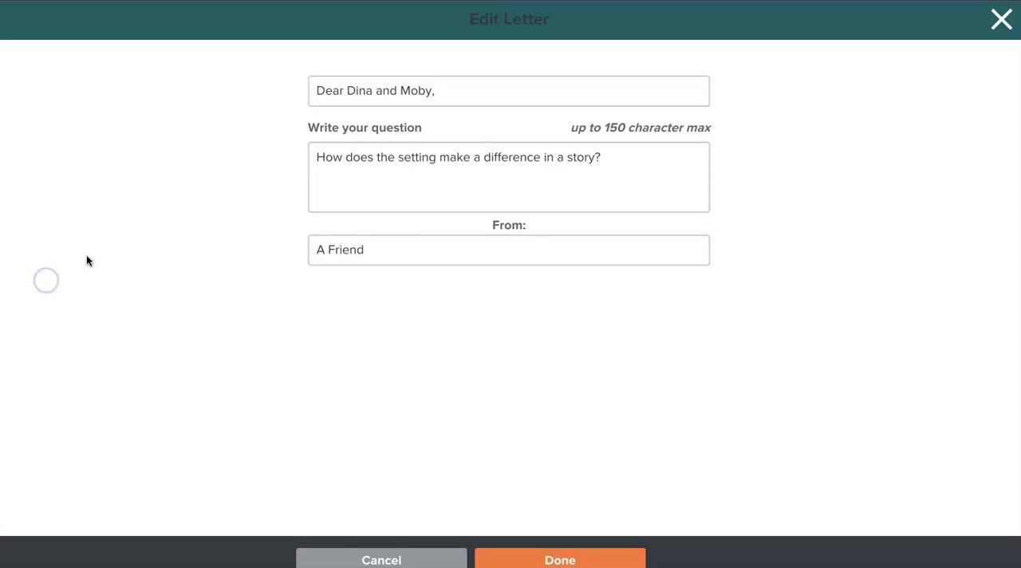
click(375, 249)
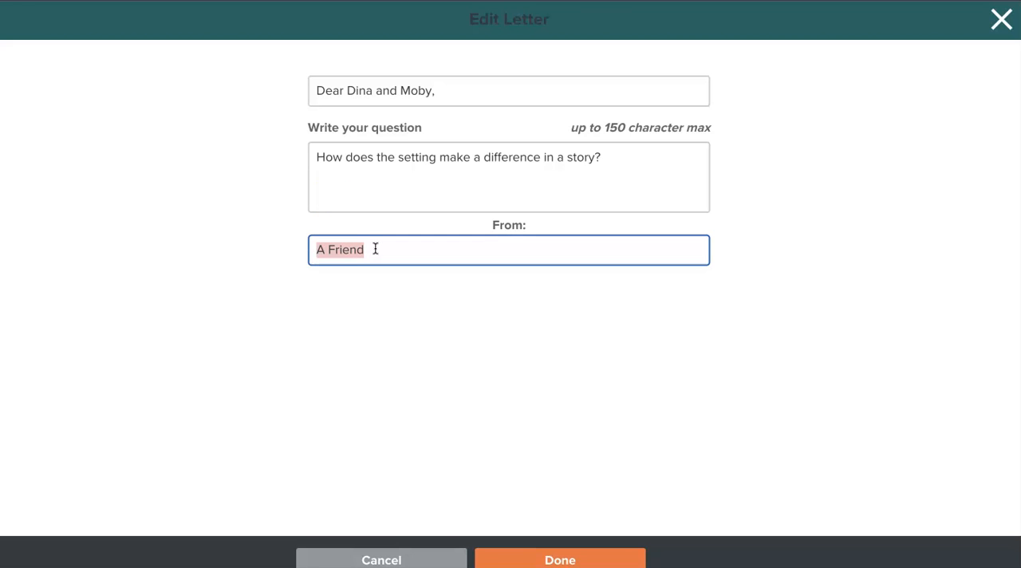
text(Stacy)
click(374, 248)
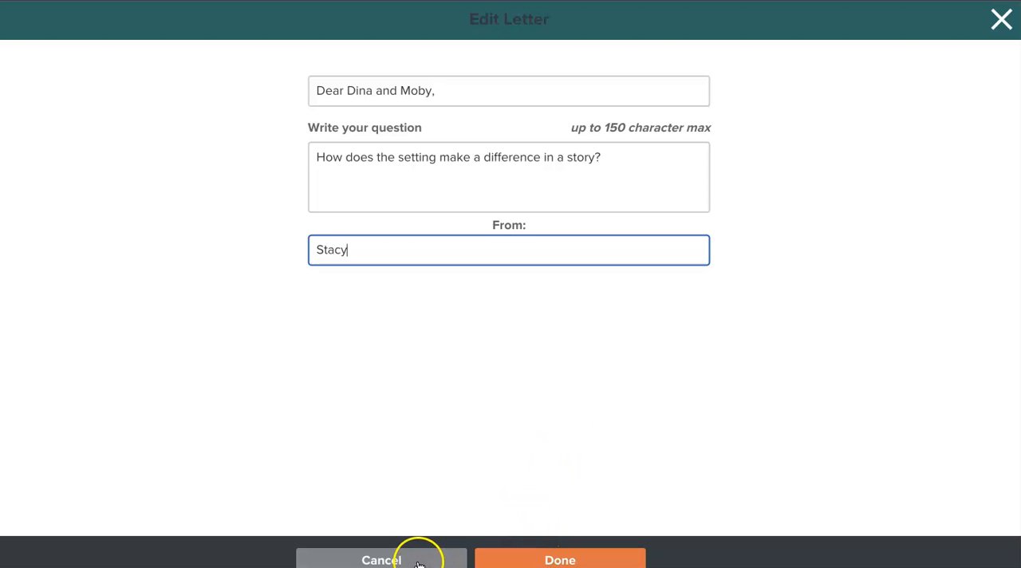
click(526, 563)
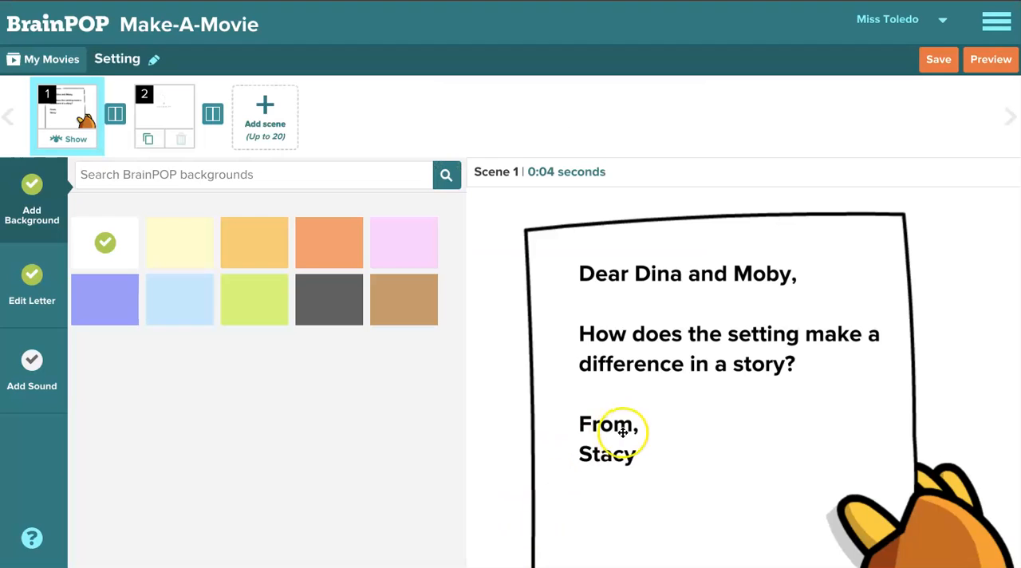
click(405, 247)
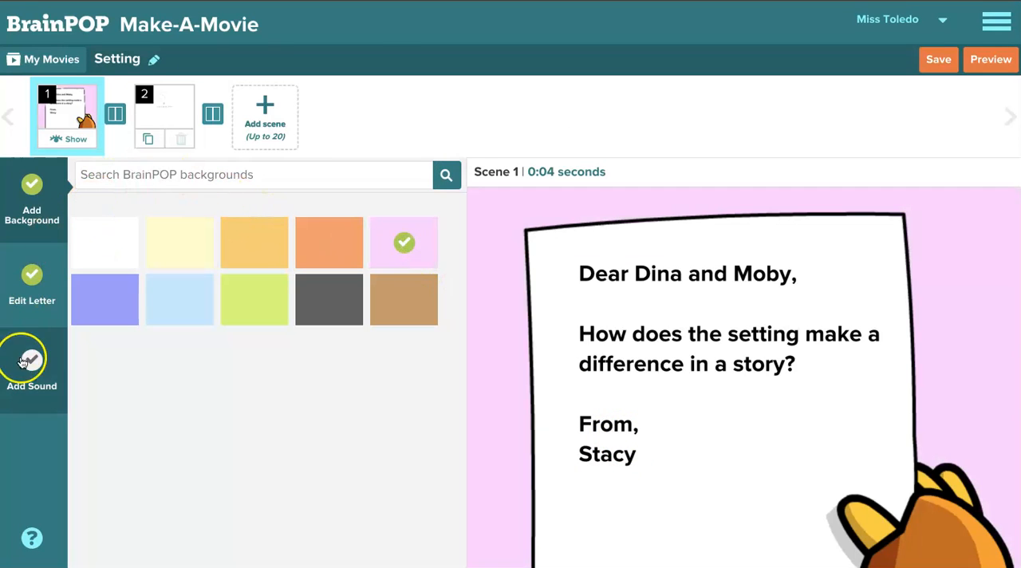
- Add the lined paper and pencil image to scene 2, enlarge it, move it lower and tilt it slightly clockwise
click(162, 114)
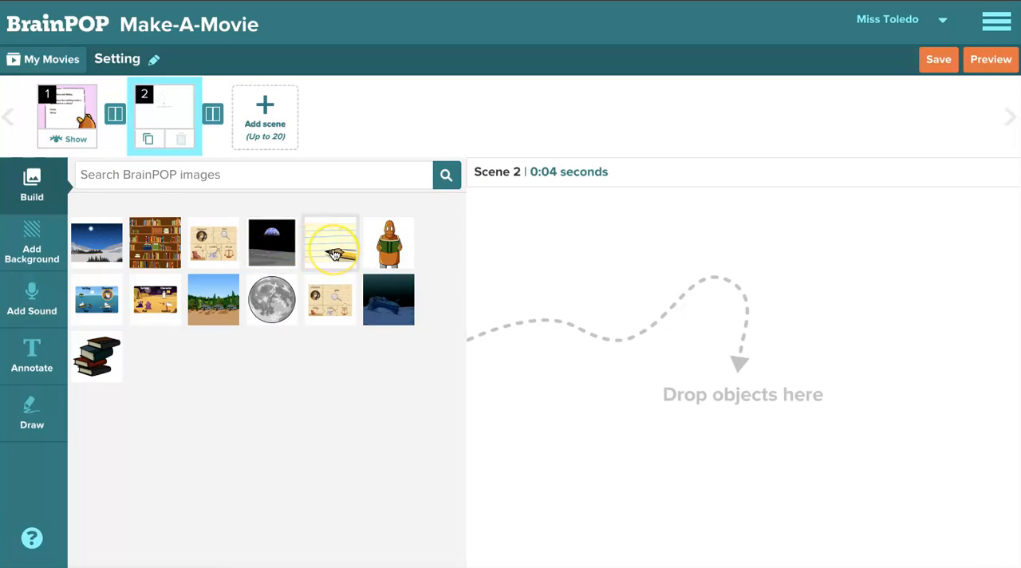
click(333, 254)
mouse_move(334, 253)
mouse_down()
mouse_move(592, 298)
mouse_move(681, 326)
mouse_up()
drag(663, 293, 548, 234)
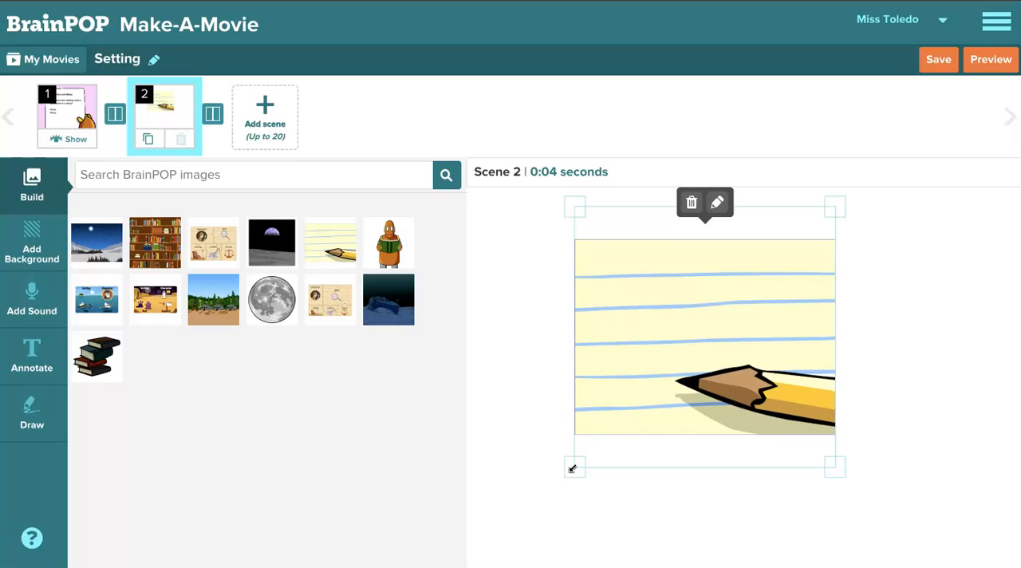
mouse_move(573, 466)
mouse_down()
mouse_move(556, 497)
mouse_move(635, 414)
mouse_move(578, 462)
mouse_up()
click(696, 291)
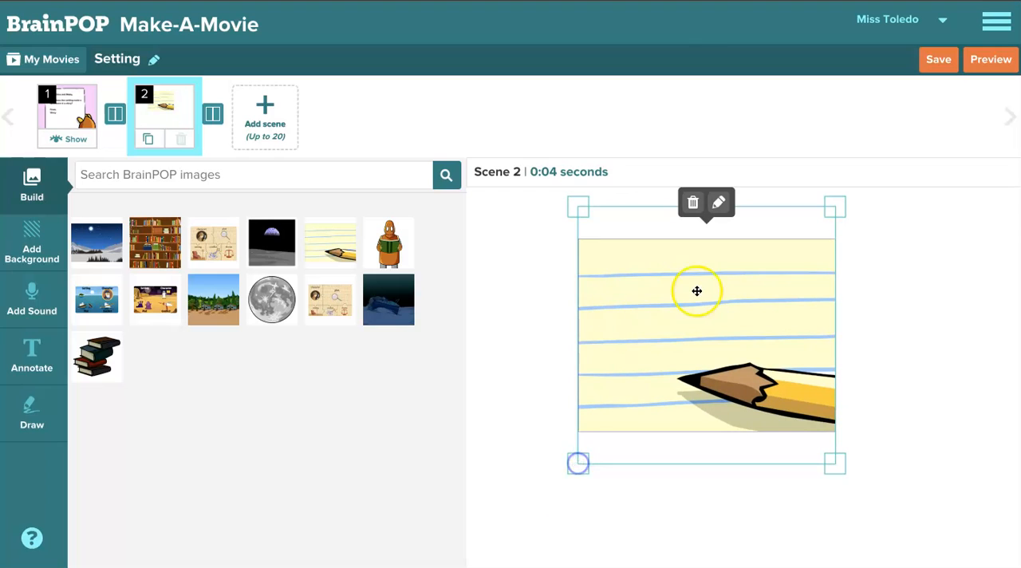
drag(740, 237, 736, 300)
mouse_move(705, 204)
mouse_down()
mouse_move(885, 406)
mouse_move(742, 228)
mouse_move(720, 220)
mouse_up()
- Give scene 2 a brown background and look at the transition options that follow the scene
click(37, 254)
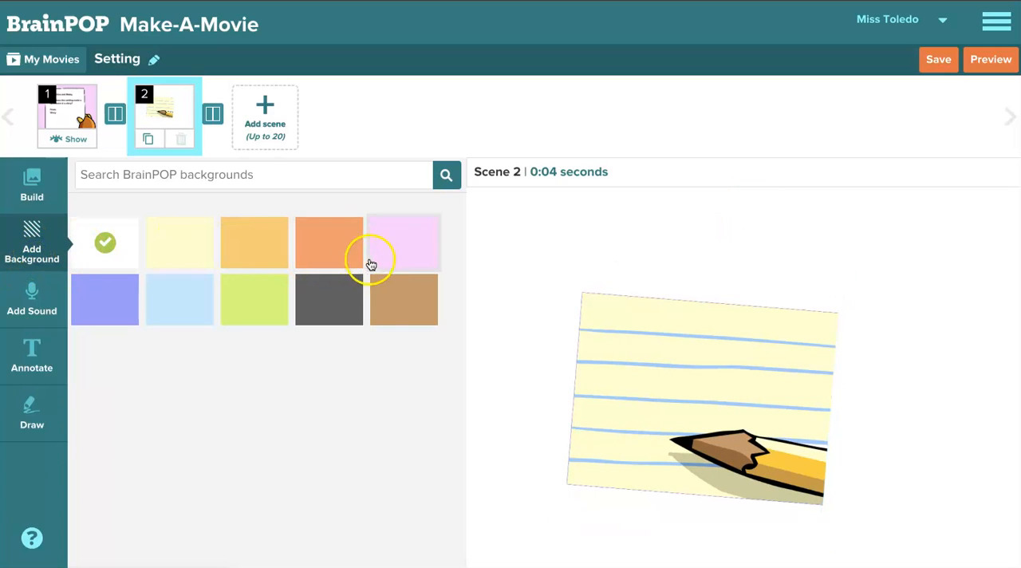
click(383, 304)
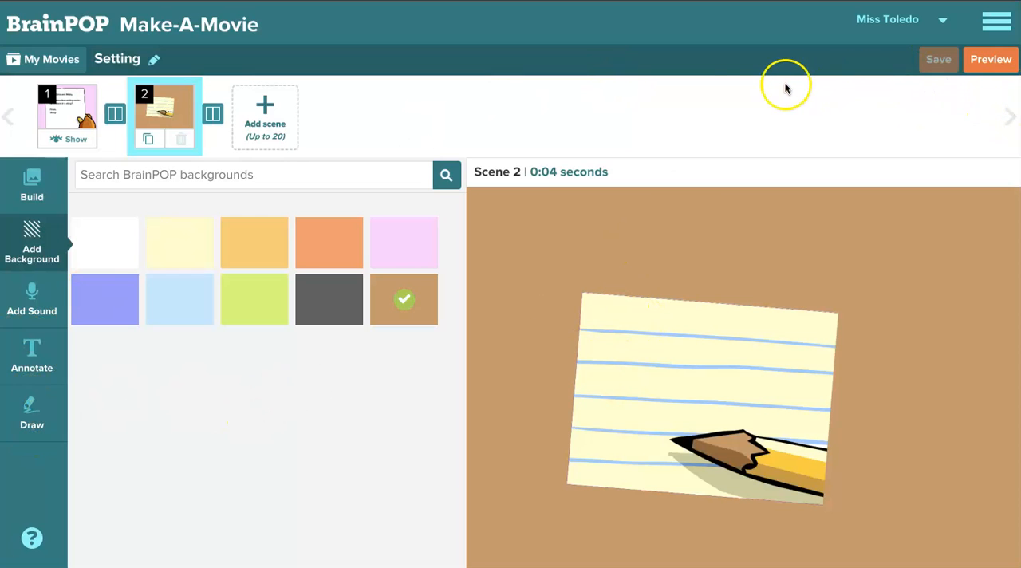
click(217, 117)
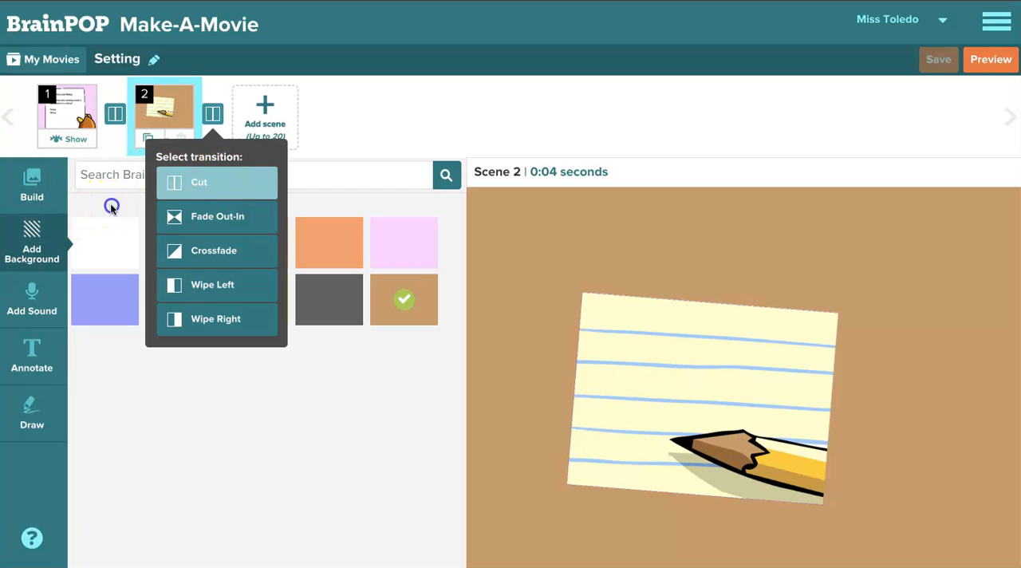
click(212, 114)
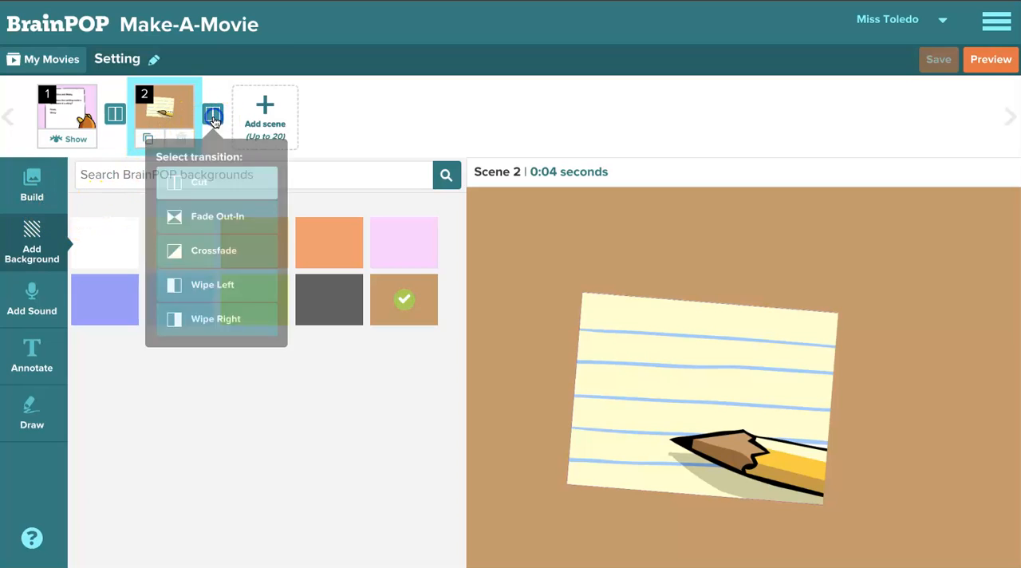
- Search the BrainPOP images for "annie" and clear the search
click(47, 198)
click(116, 180)
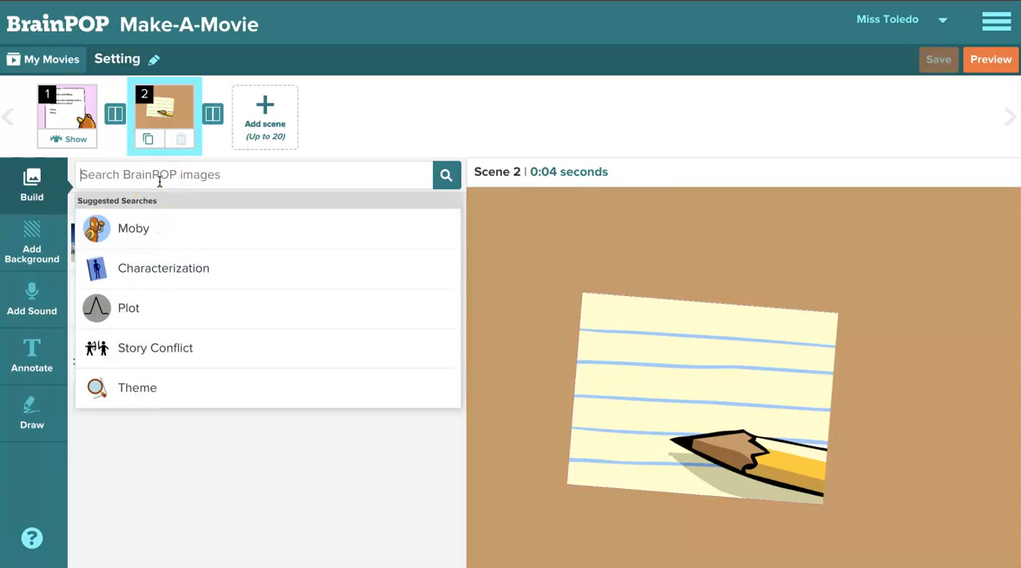
text(annie)
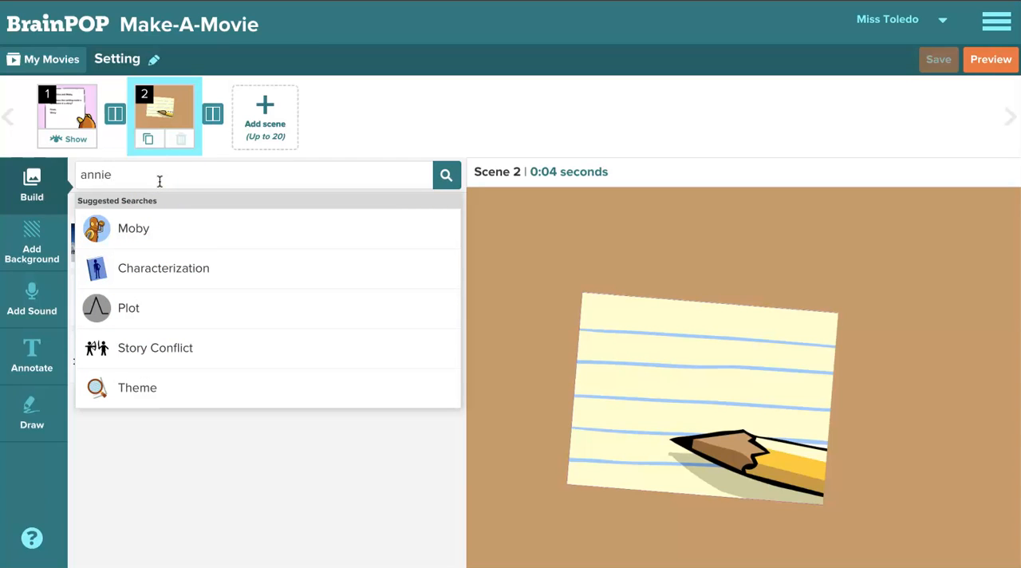
click(445, 174)
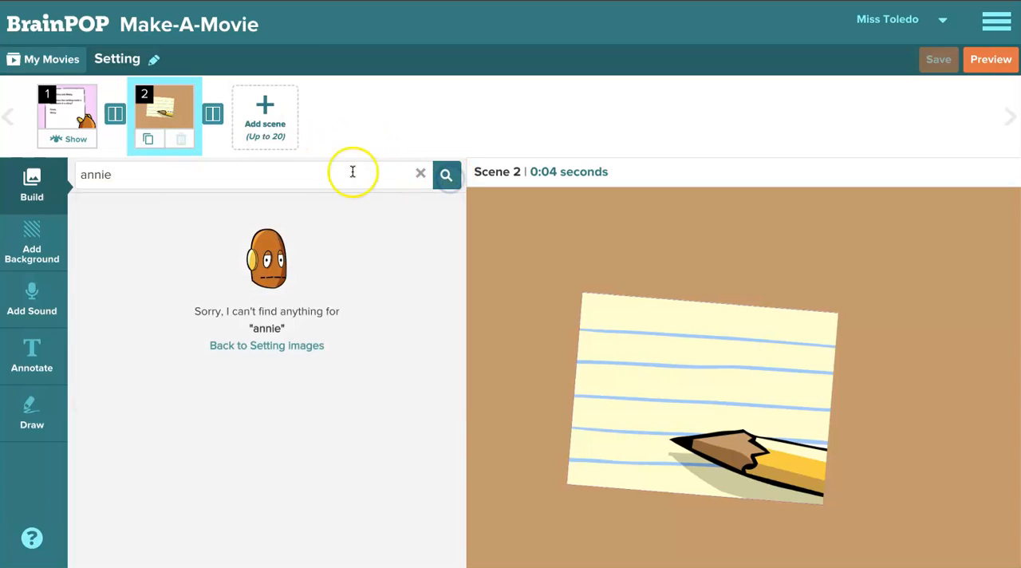
click(421, 175)
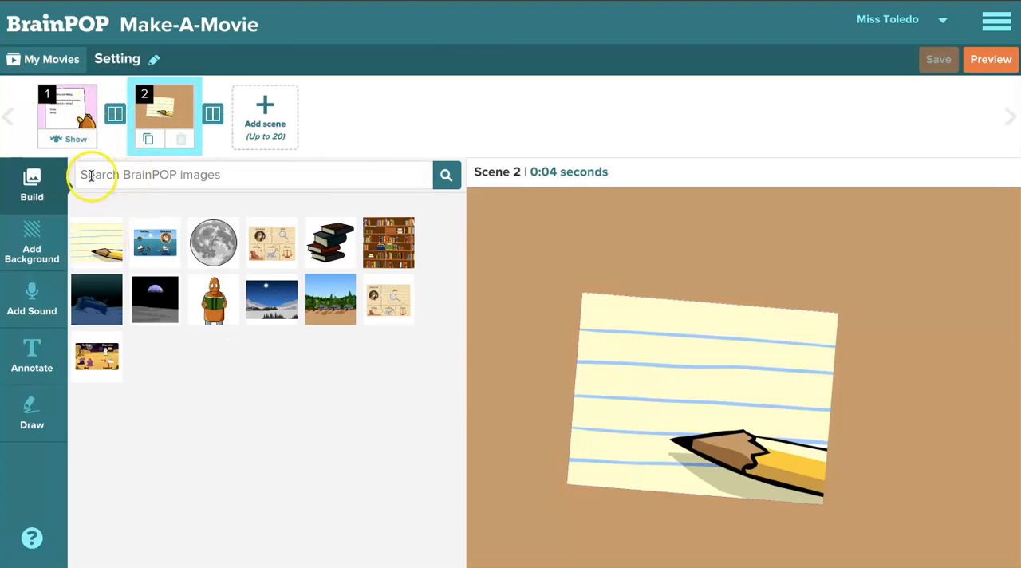
- Add a third scene and fill most of it with the puzzle image showing character, plot, setting, conflict and theme
click(263, 114)
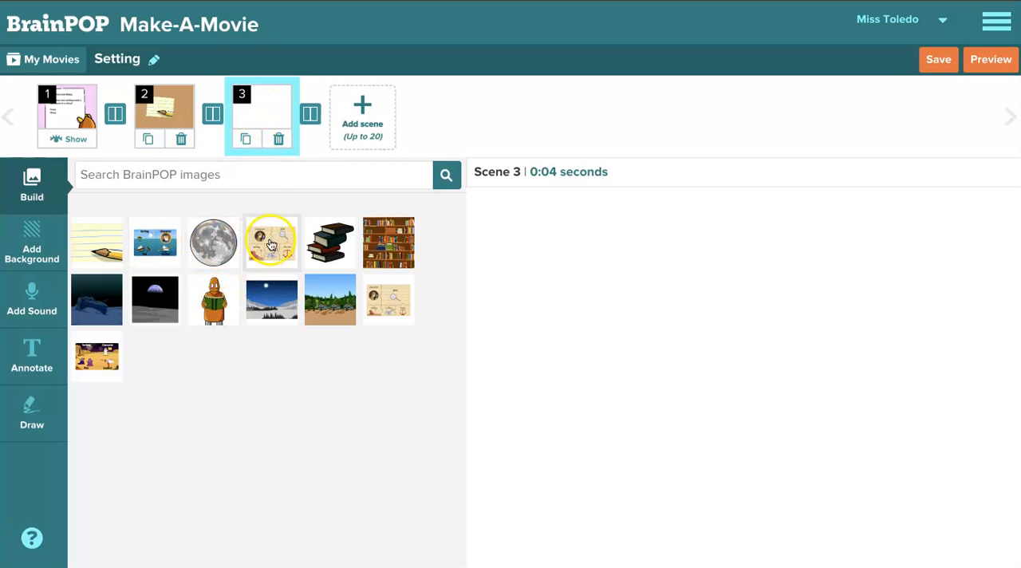
drag(273, 244, 590, 283)
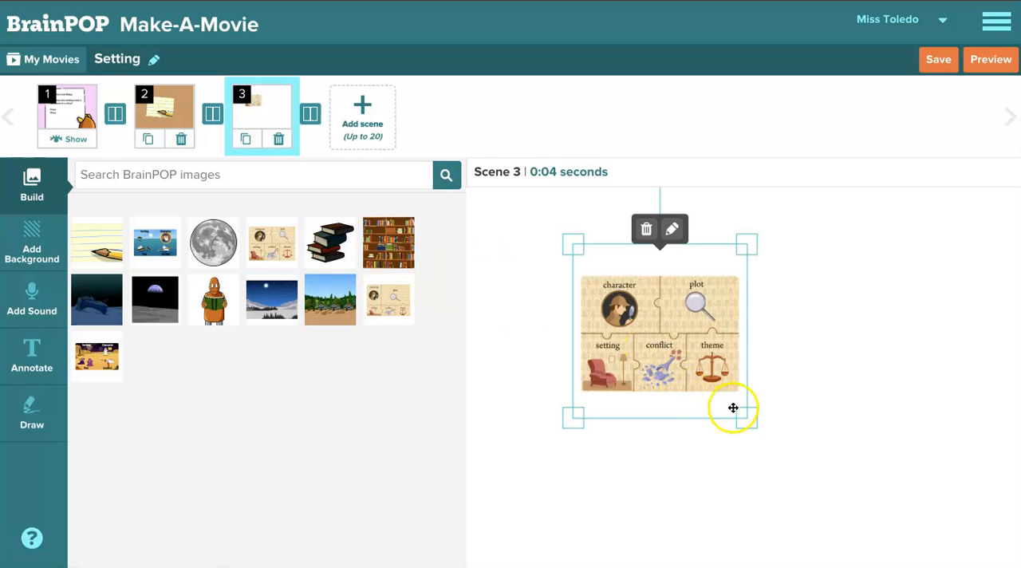
drag(747, 419, 957, 506)
drag(793, 420, 647, 302)
drag(782, 467, 965, 531)
drag(735, 381, 790, 375)
drag(570, 264, 570, 264)
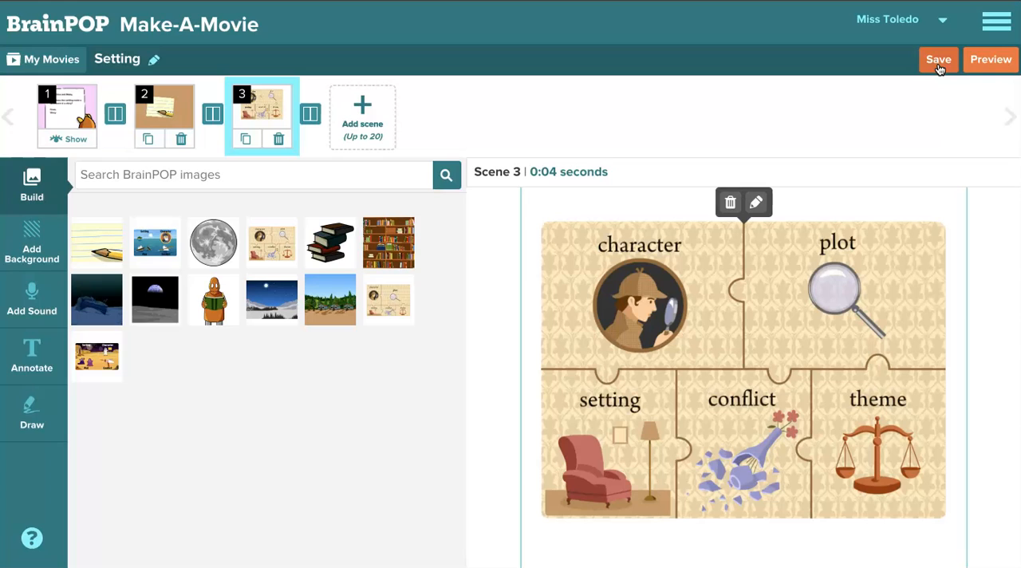
- Preview the movie, pause the playback and close the preview
click(995, 67)
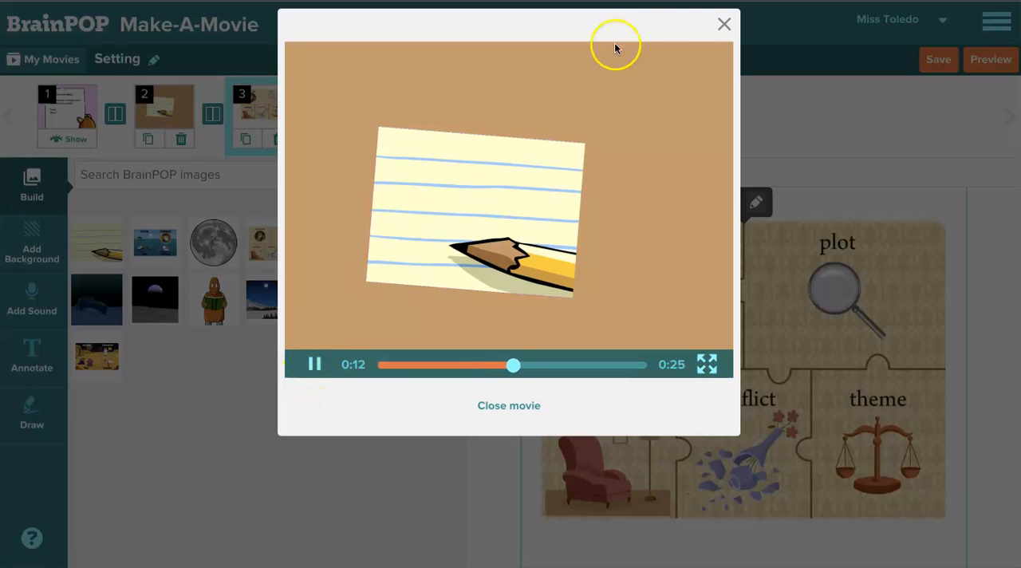
click(315, 369)
click(724, 24)
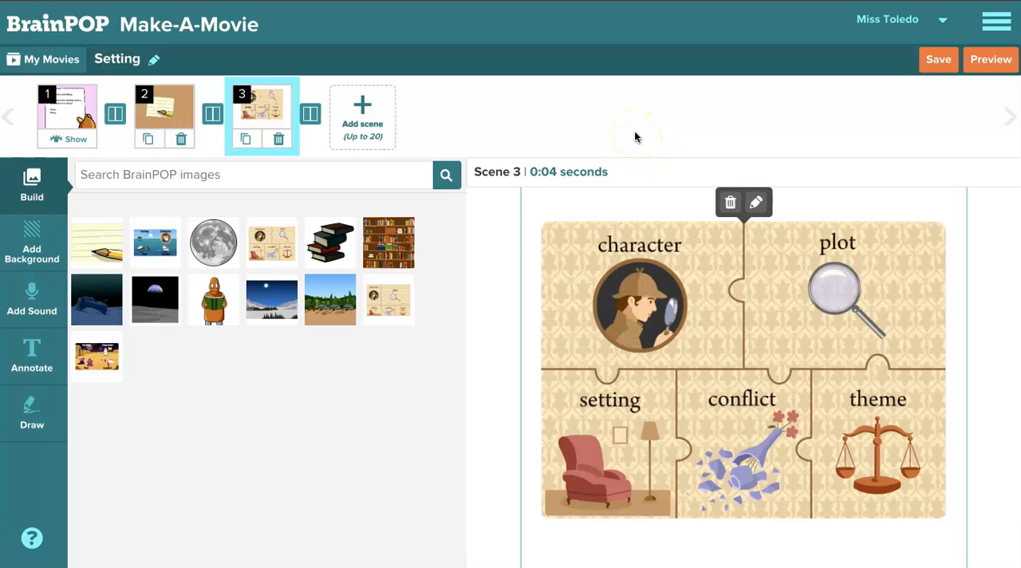
scroll(489, 257, down, 1)
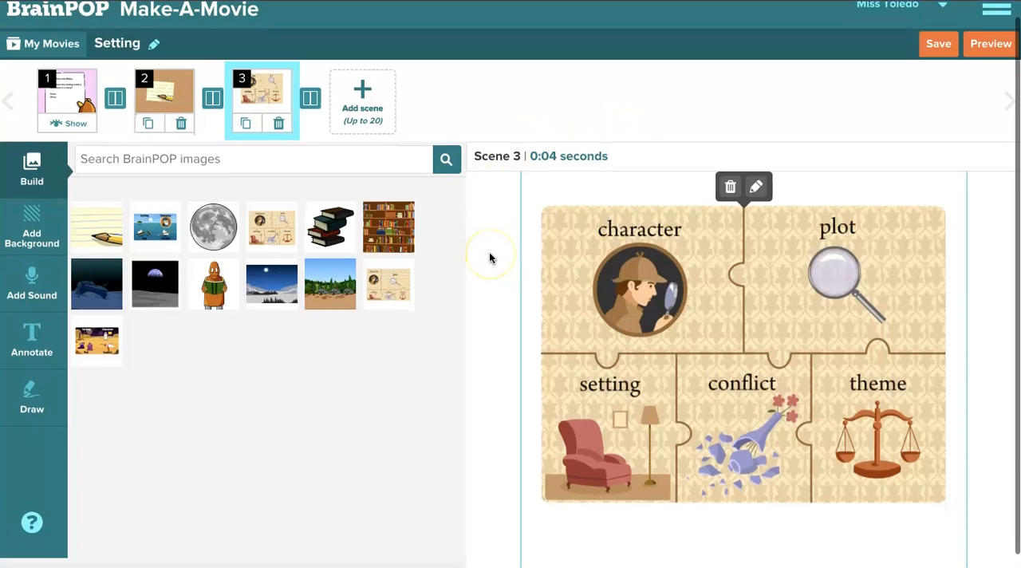
scroll(489, 256, up, 1)
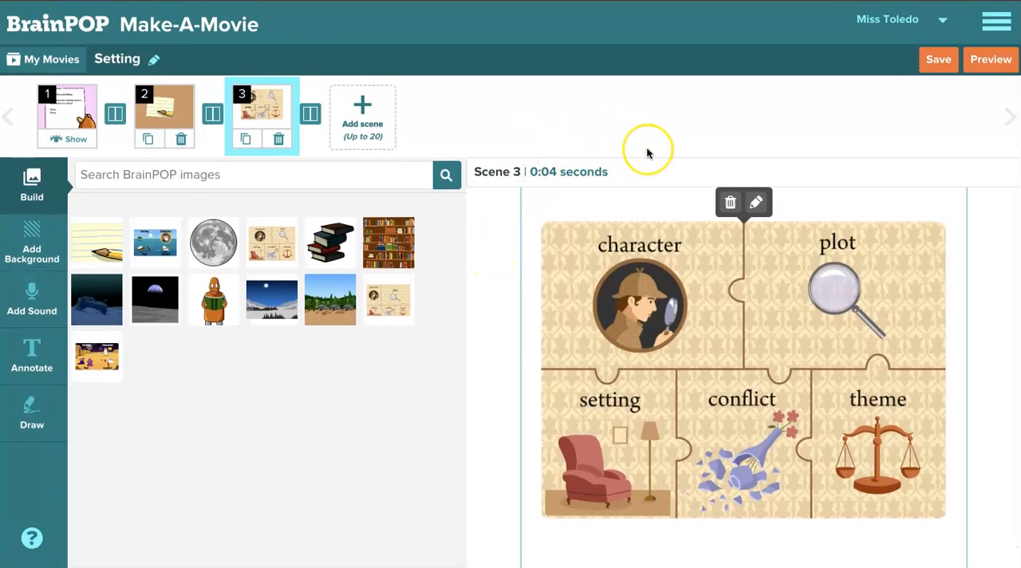